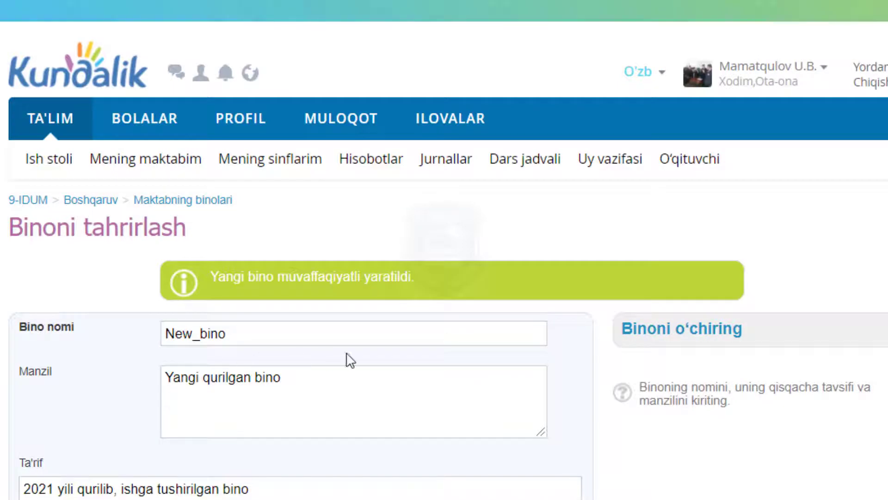
# - Open the Xonalar va joylar directory from the school's Boshqaruv page
pyautogui.scroll(-4, 409, 359)
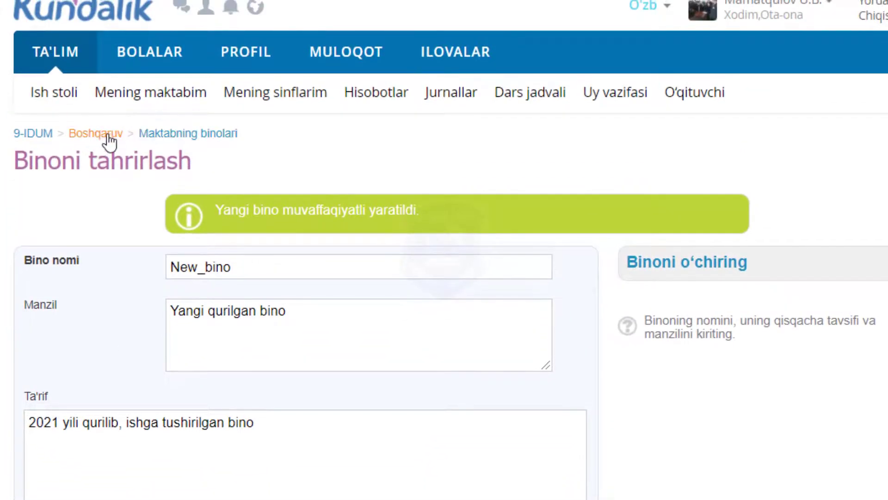
pyautogui.click(108, 135)
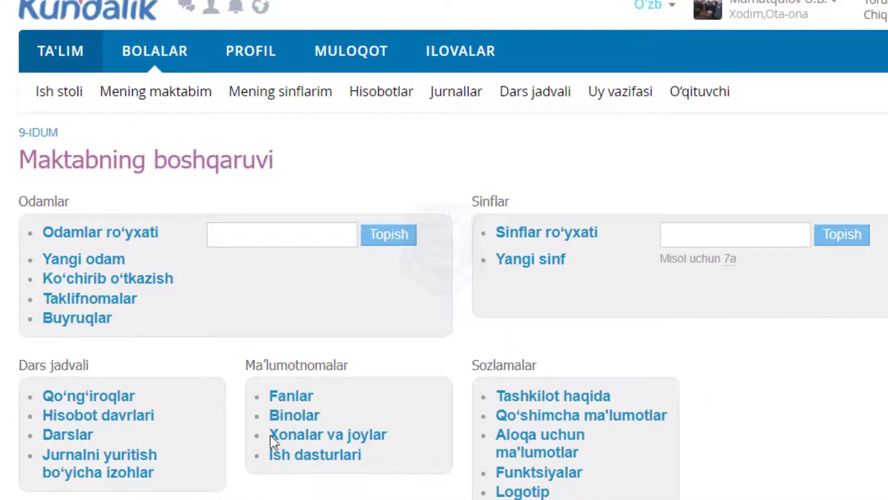
pyautogui.scroll(-5, 312, 443)
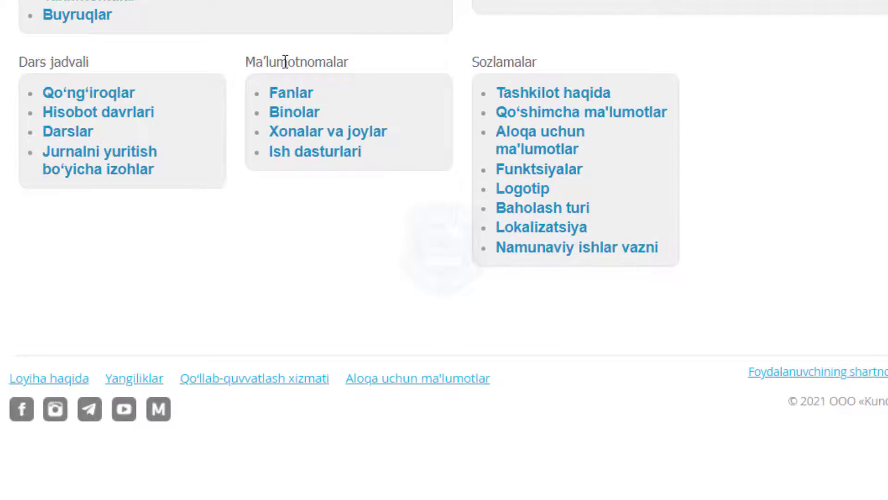
pyautogui.keyDown('shift'); pyautogui.click(328, 64); pyautogui.keyUp('shift')
pyautogui.click(355, 67)
pyautogui.click(306, 134)
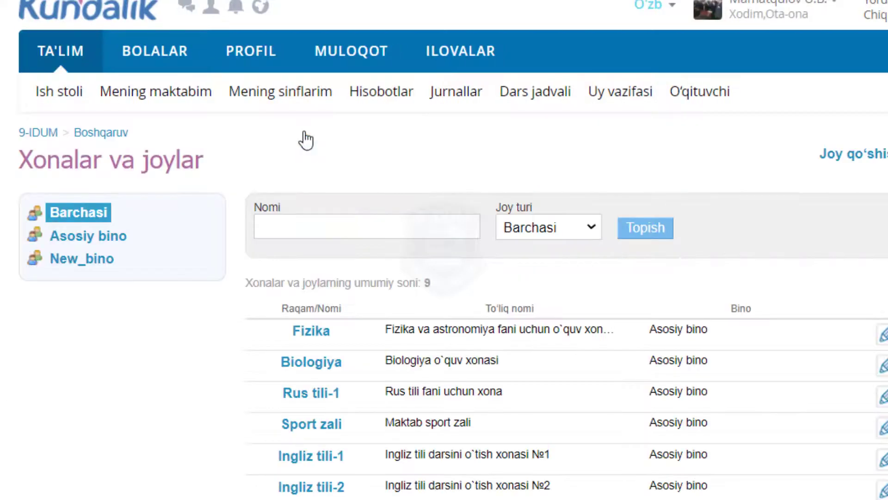
# - Examine the full room list, filtering it by Asosiy bino and by New_bino
pyautogui.scroll(-6, 306, 138)
pyautogui.scroll(4, 303, 189)
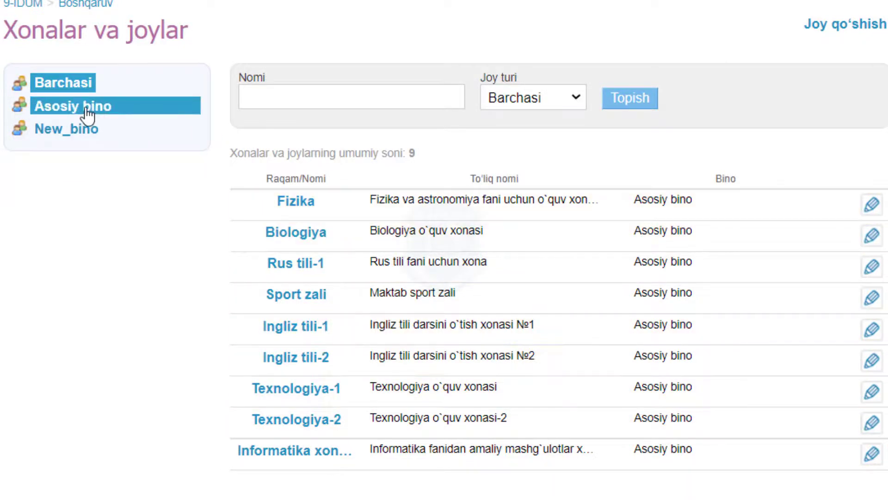
pyautogui.click(86, 112)
pyautogui.scroll(-4, 375, 379)
pyautogui.scroll(-3, 338, 248)
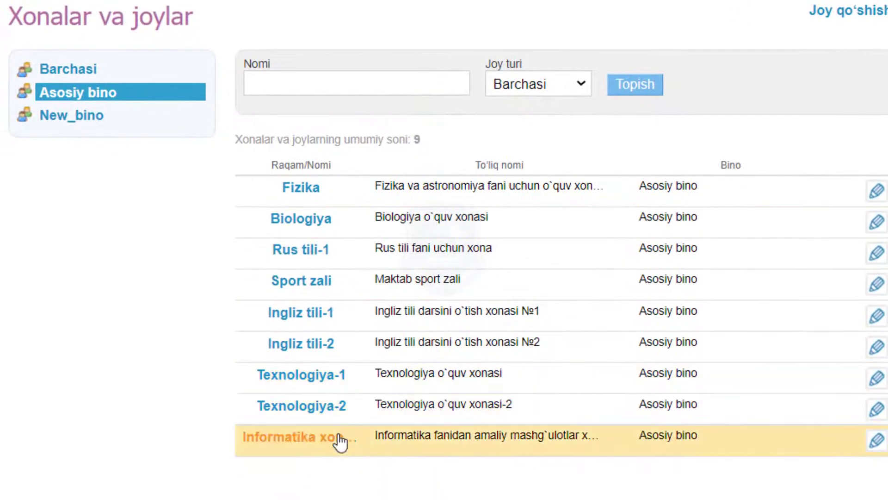
pyautogui.click(79, 120)
pyautogui.scroll(-3, 360, 370)
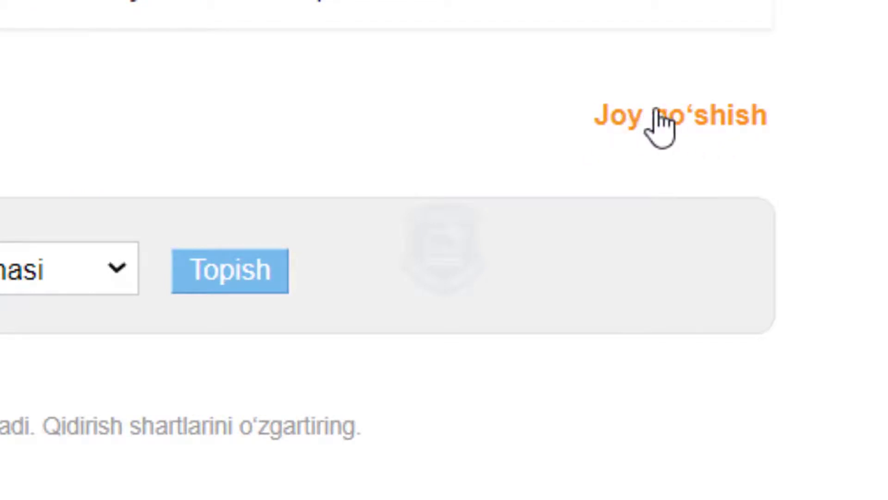
# - Start adding a new place and enter "2-Informatika va AT xonasi" as its Raqam yoki nom
pyautogui.click(625, 121)
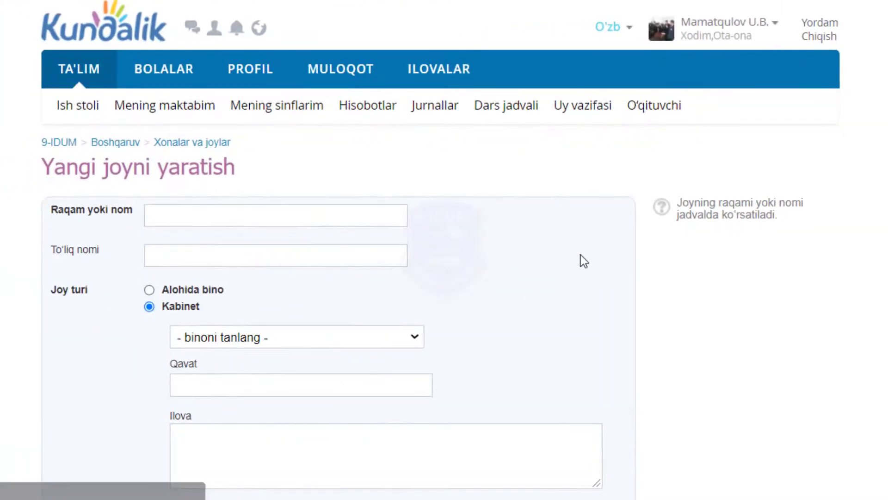
pyautogui.scroll(-1, 581, 255)
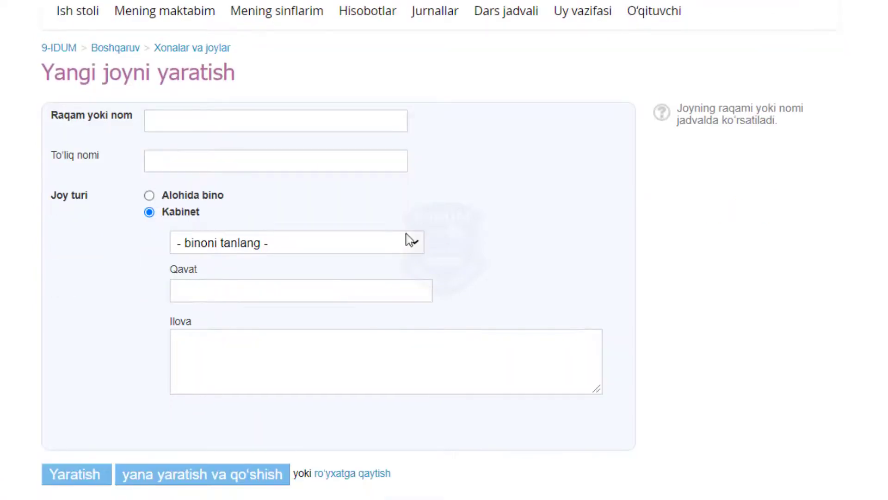
pyautogui.click(194, 121)
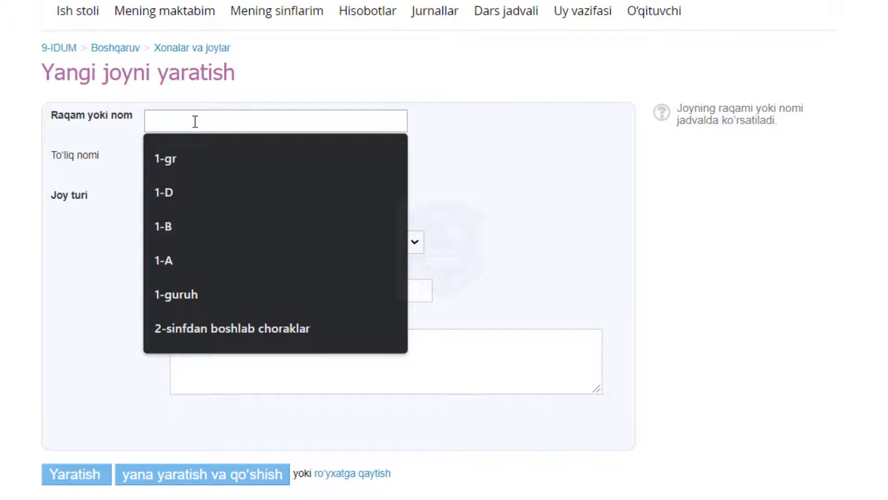
pyautogui.write('2')
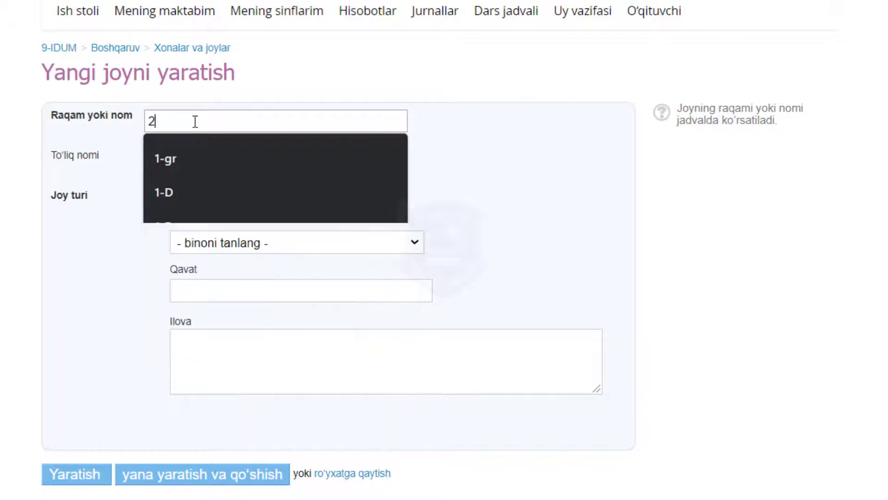
pyautogui.write('-In')
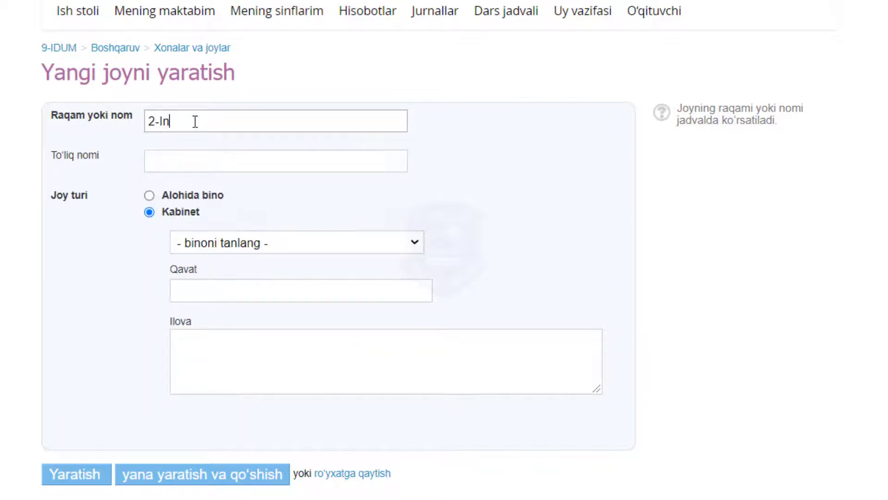
pyautogui.write('formatika va AT')
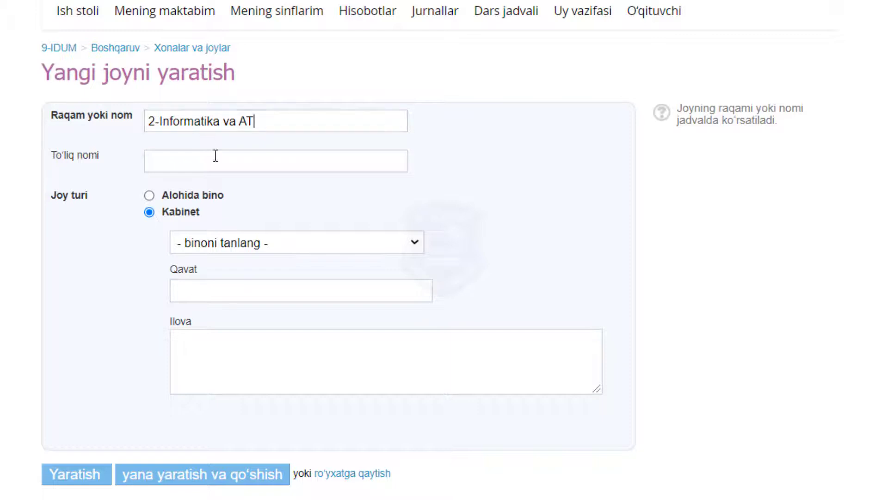
pyautogui.write(' xonasi')
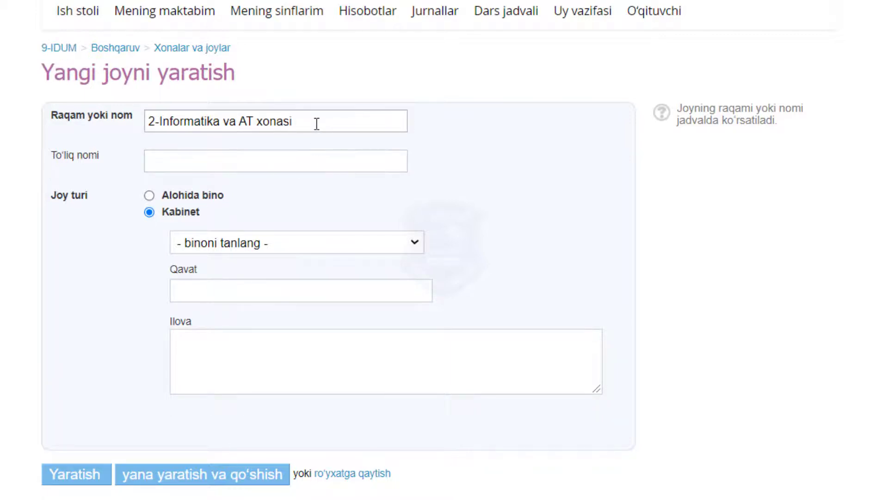
# - Copy the place's short name "2-Informatika va AT xonasi" into its To'liq nomi
pyautogui.click(262, 162)
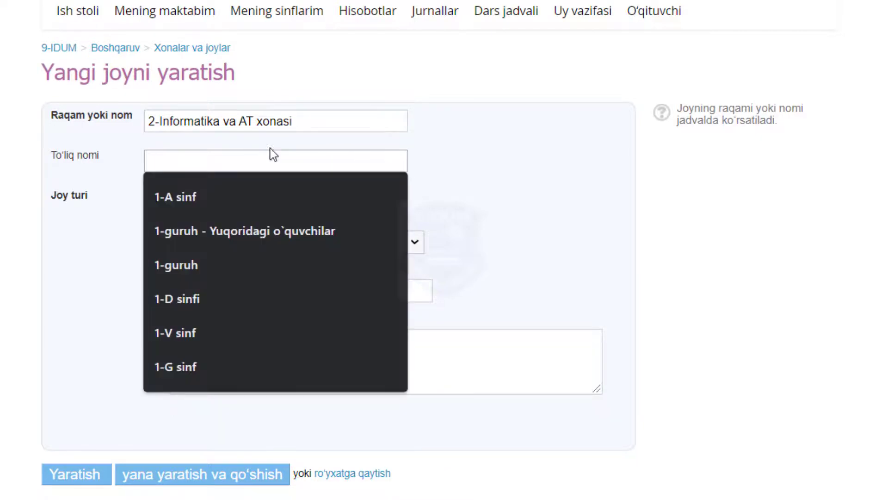
pyautogui.click(277, 120)
pyautogui.moveTo(292, 121); pyautogui.dragTo(124, 108)
pyautogui.hotkey('ctrl', 'c')
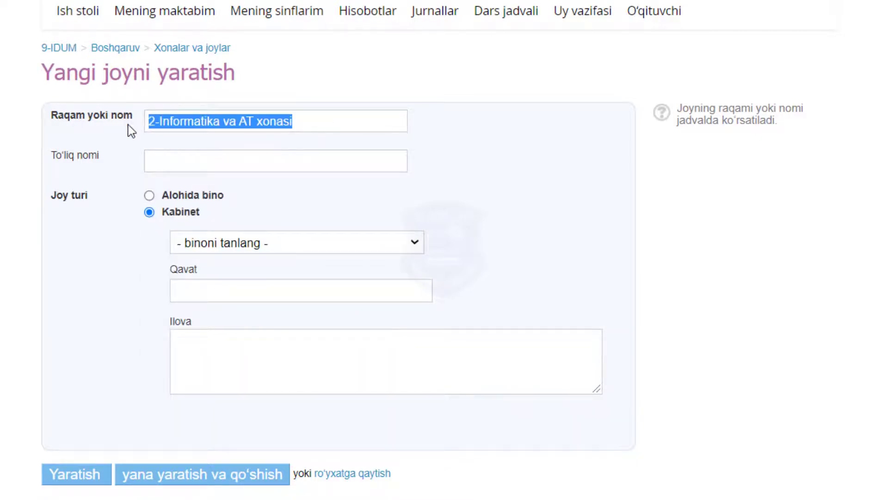
pyautogui.click(185, 165)
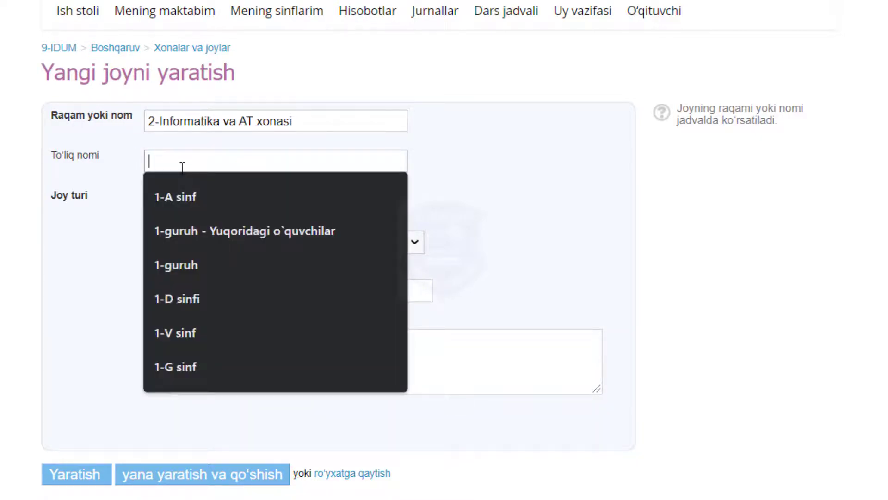
pyautogui.hotkey('ctrl', 'v')
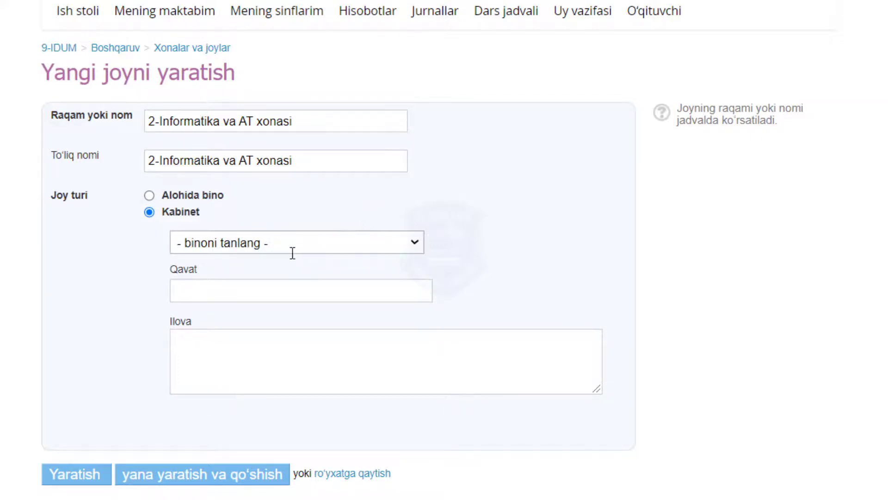
# - Assign the Kabinet to New_bino on floor 2, leave the Ilova note empty, and create the place
pyautogui.scroll(-2, 293, 252)
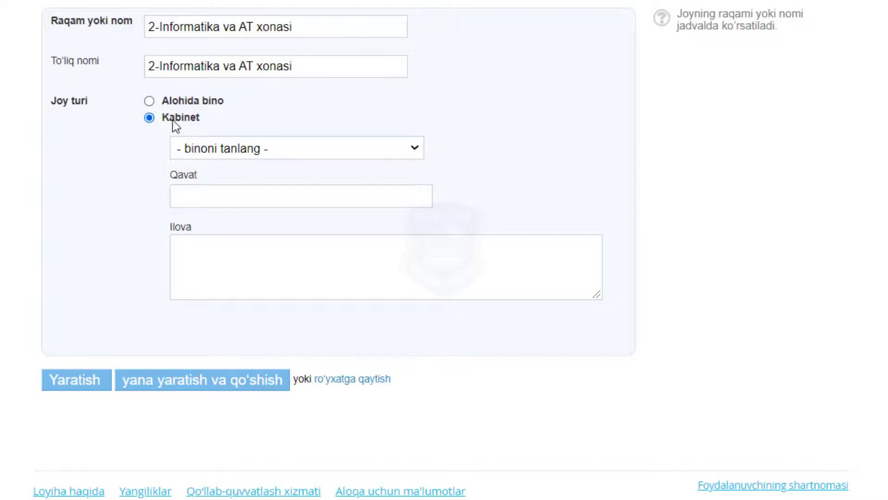
pyautogui.click(273, 151)
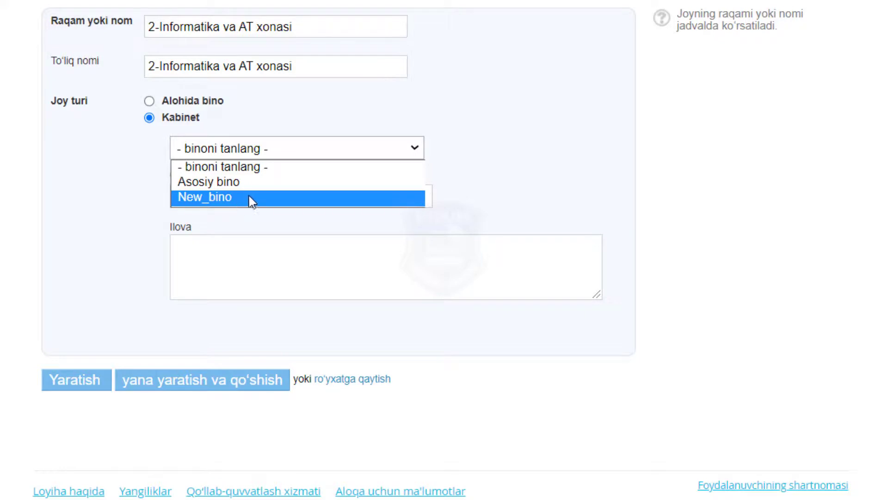
pyautogui.click(218, 198)
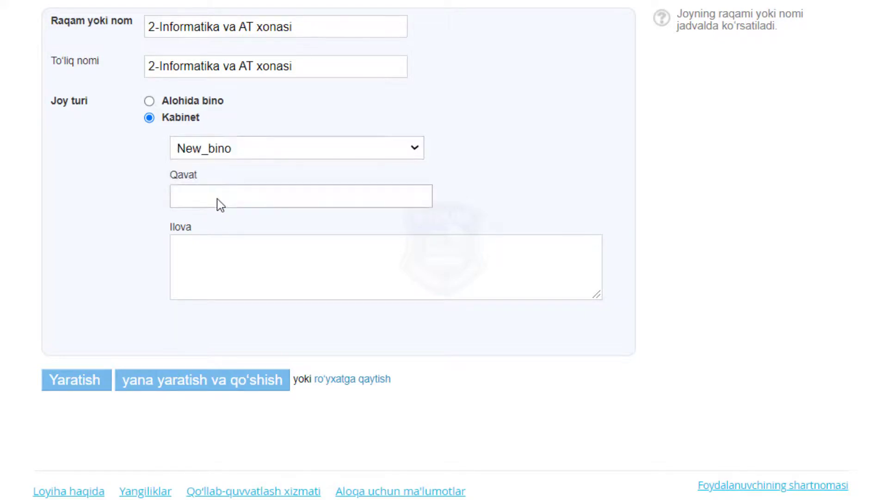
pyautogui.click(222, 199)
pyautogui.write('2')
pyautogui.click(206, 247)
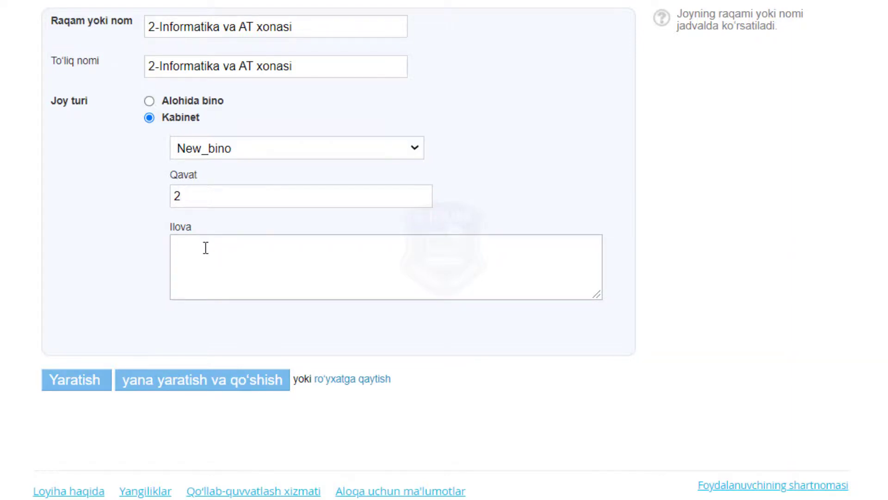
pyautogui.click(77, 386)
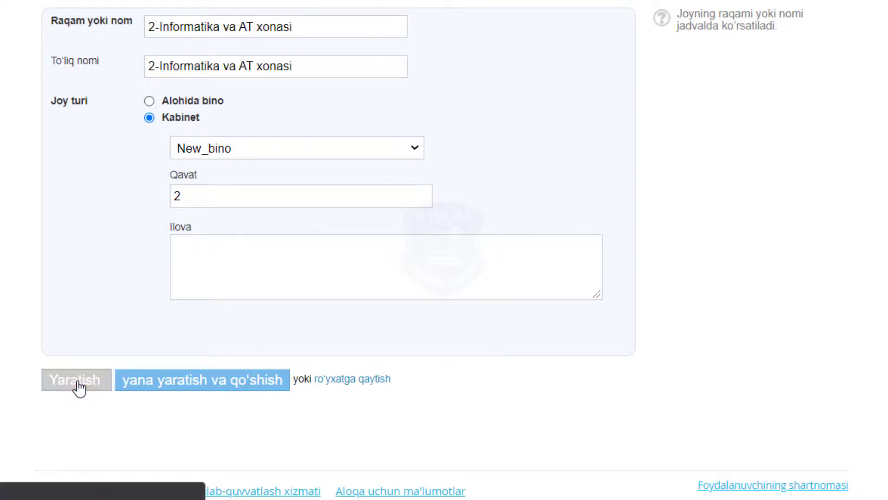
pyautogui.scroll(-2, 164, 270)
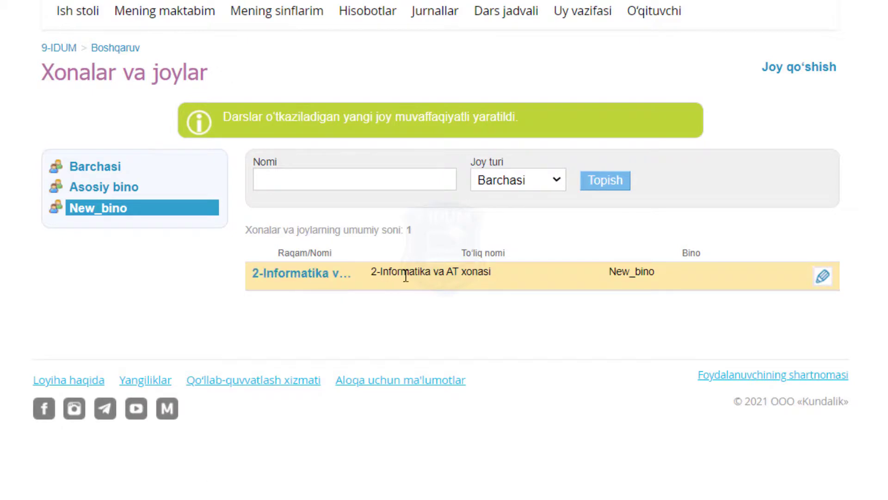
# - Start another new place named "Robototexnika" with the full name "Robototexnika xonasi"
pyautogui.click(800, 69)
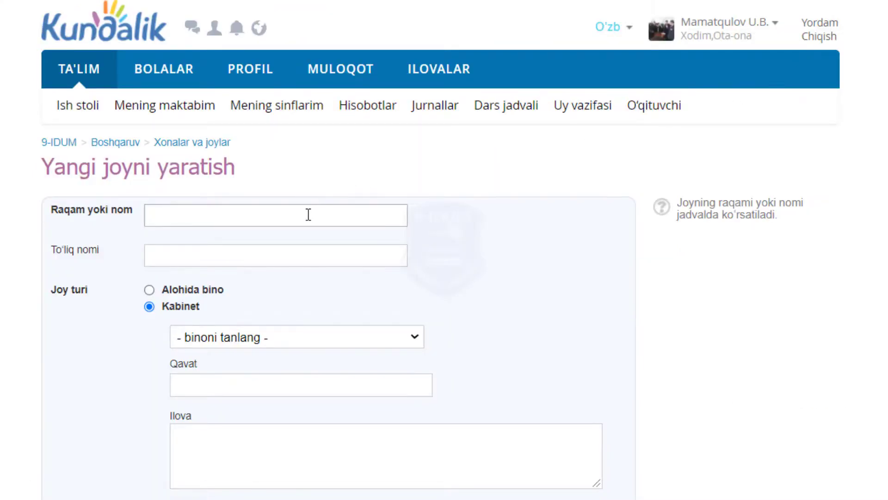
pyautogui.click(308, 214)
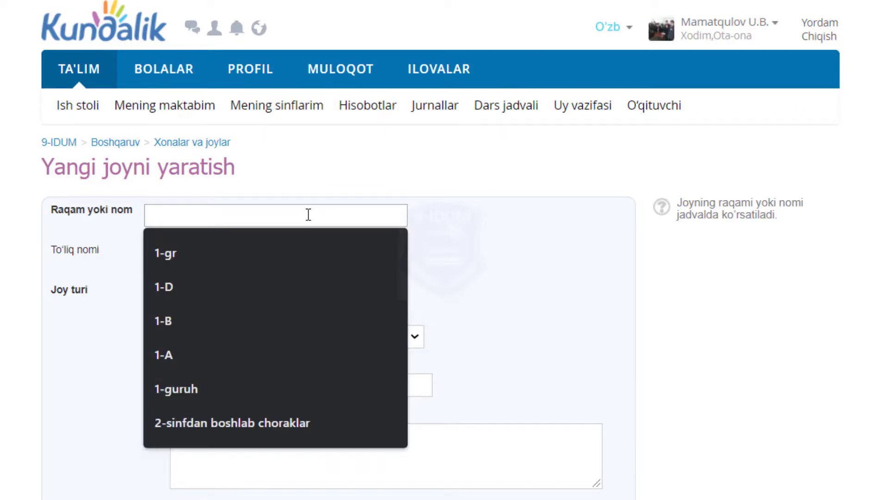
pyautogui.write('Ro')
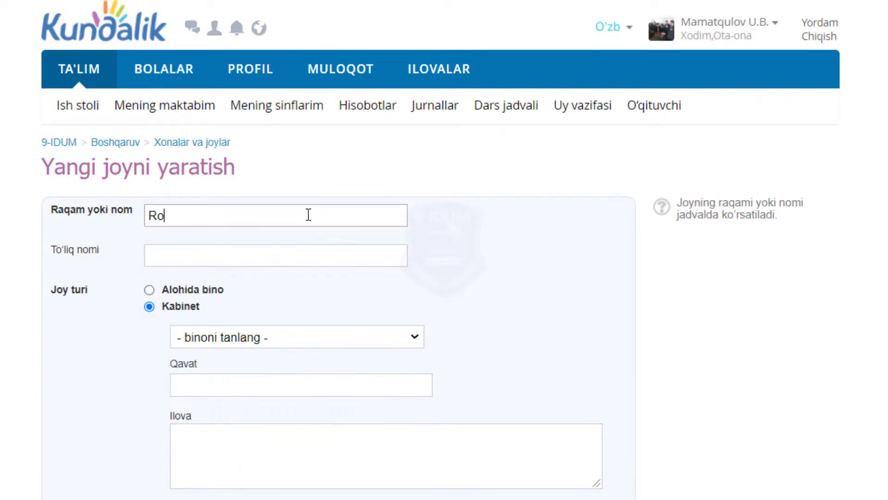
pyautogui.write('bototexnika')
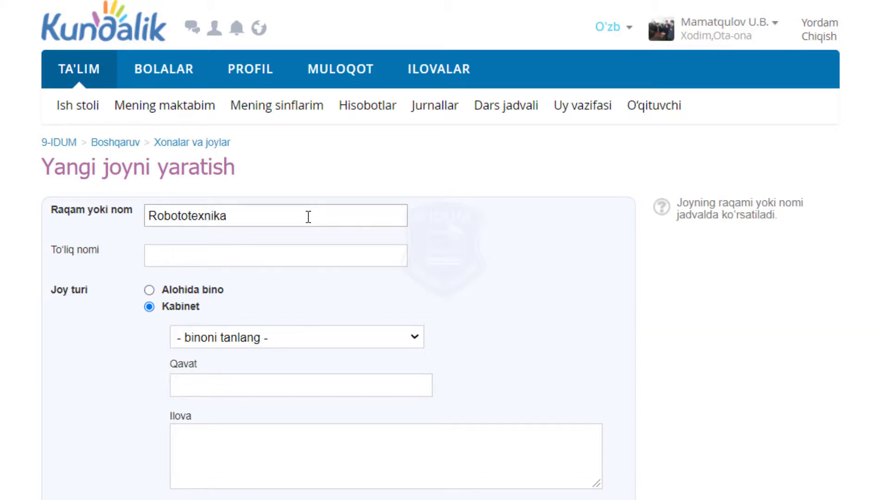
pyautogui.hotkey('ctrl', 'a')
pyautogui.hotkey('ctrl', 'c')
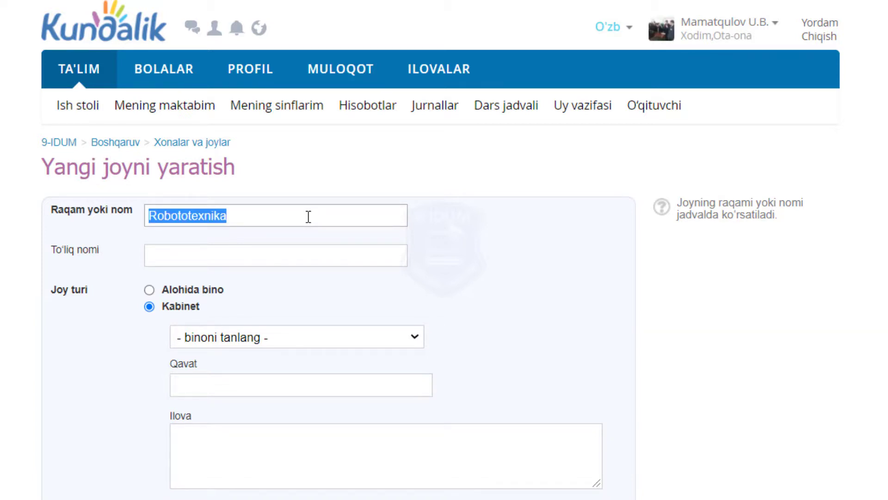
pyautogui.press('Tab')
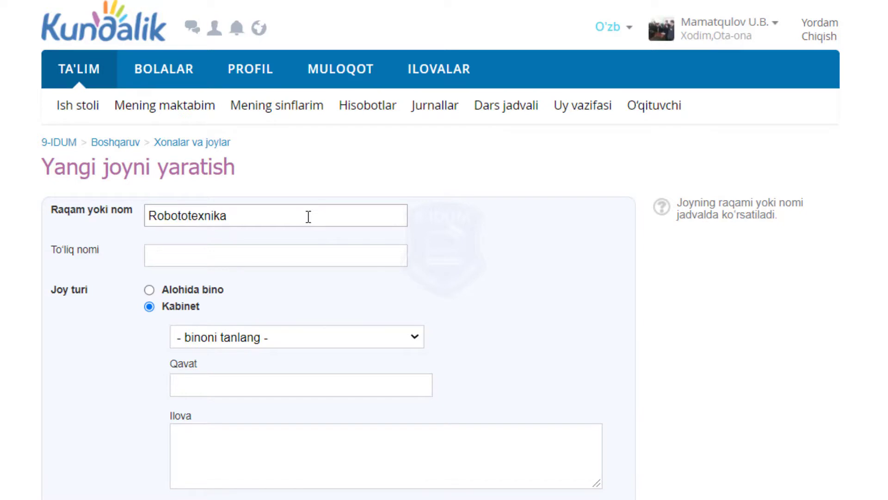
pyautogui.hotkey('ctrl', 'v')
pyautogui.write('xonasi')
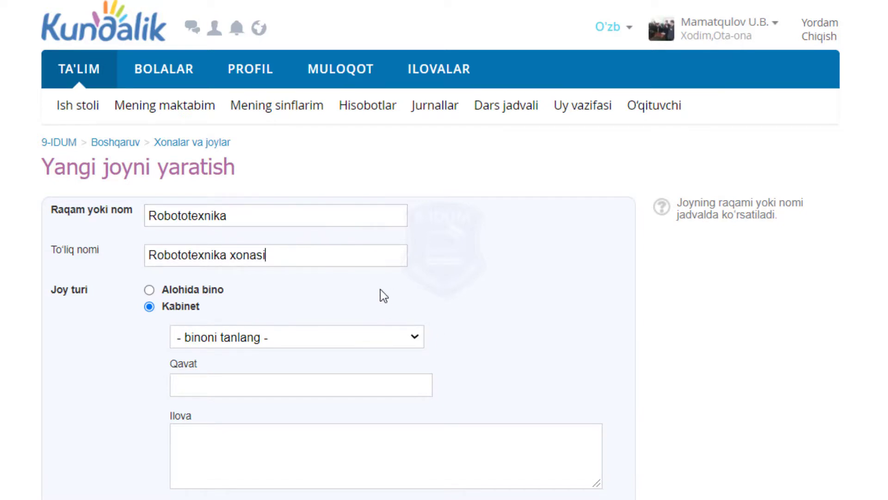
# - Place the Robototexnika room in New_bino on floor 2 and create it without an Ilova note
pyautogui.scroll(-2, 380, 290)
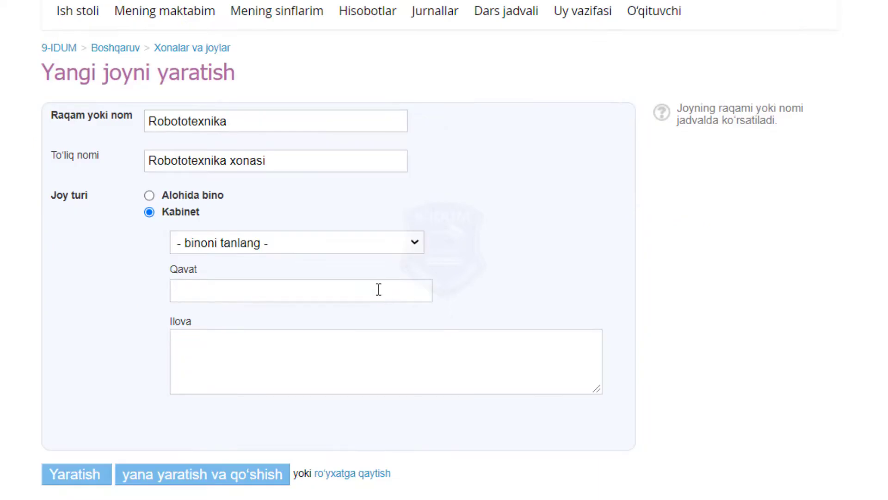
pyautogui.click(228, 244)
pyautogui.click(228, 291)
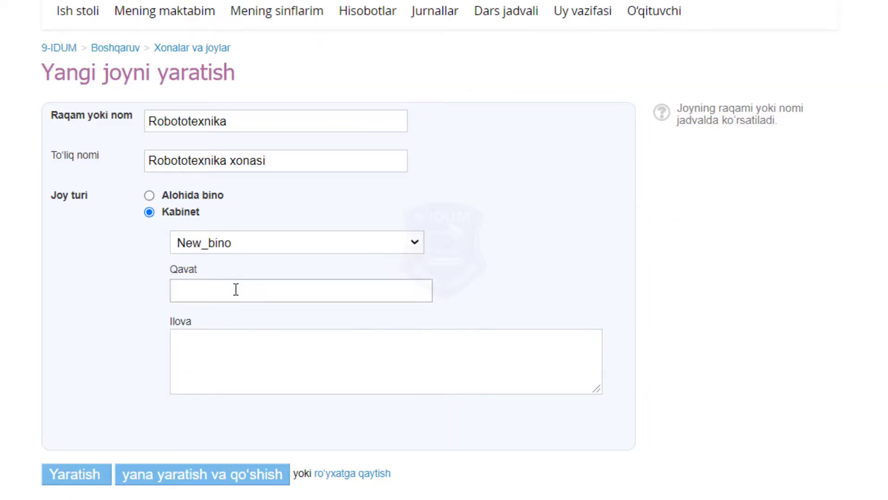
pyautogui.click(240, 294)
pyautogui.write('2')
pyautogui.click(238, 344)
pyautogui.scroll(-4, 241, 344)
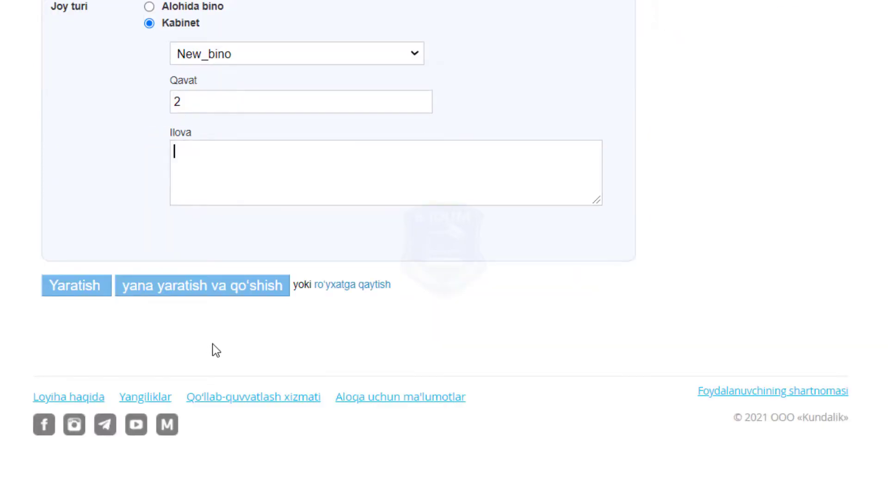
pyautogui.click(89, 295)
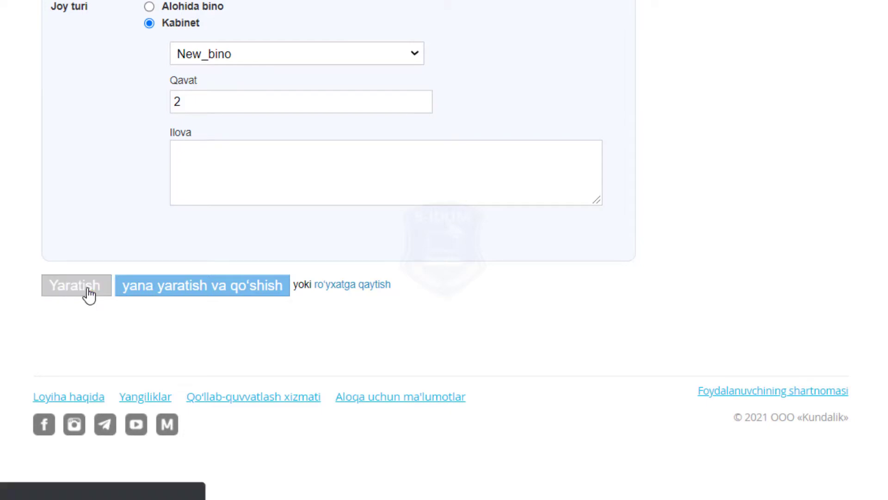
pyautogui.scroll(-3, 476, 322)
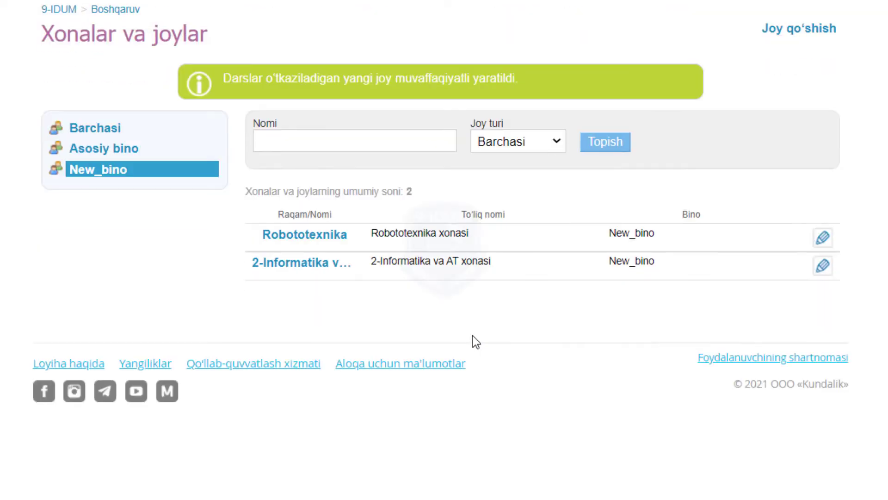